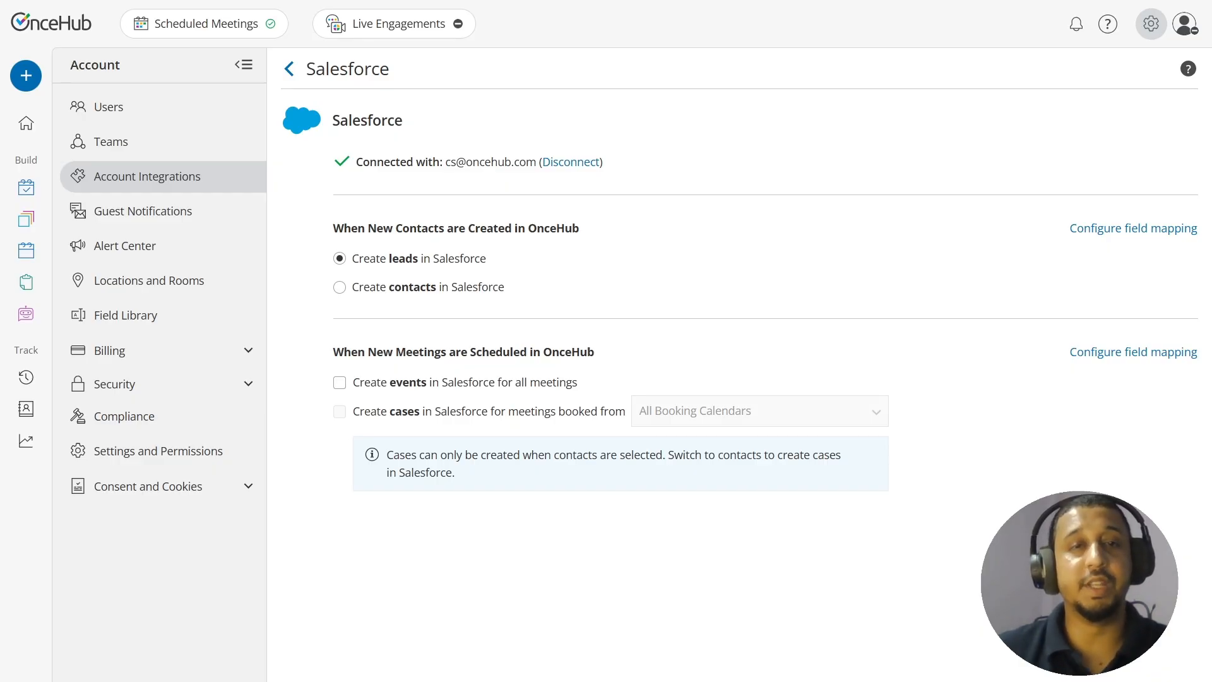
left_click(339, 383)
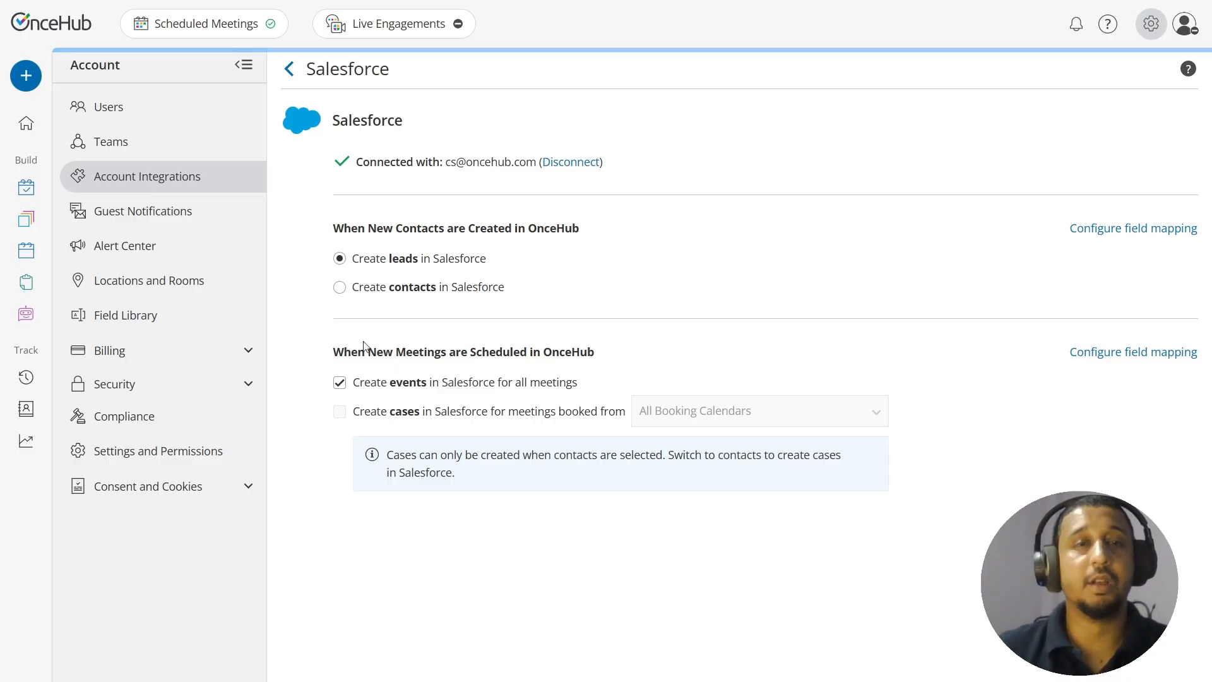
left_click(348, 291)
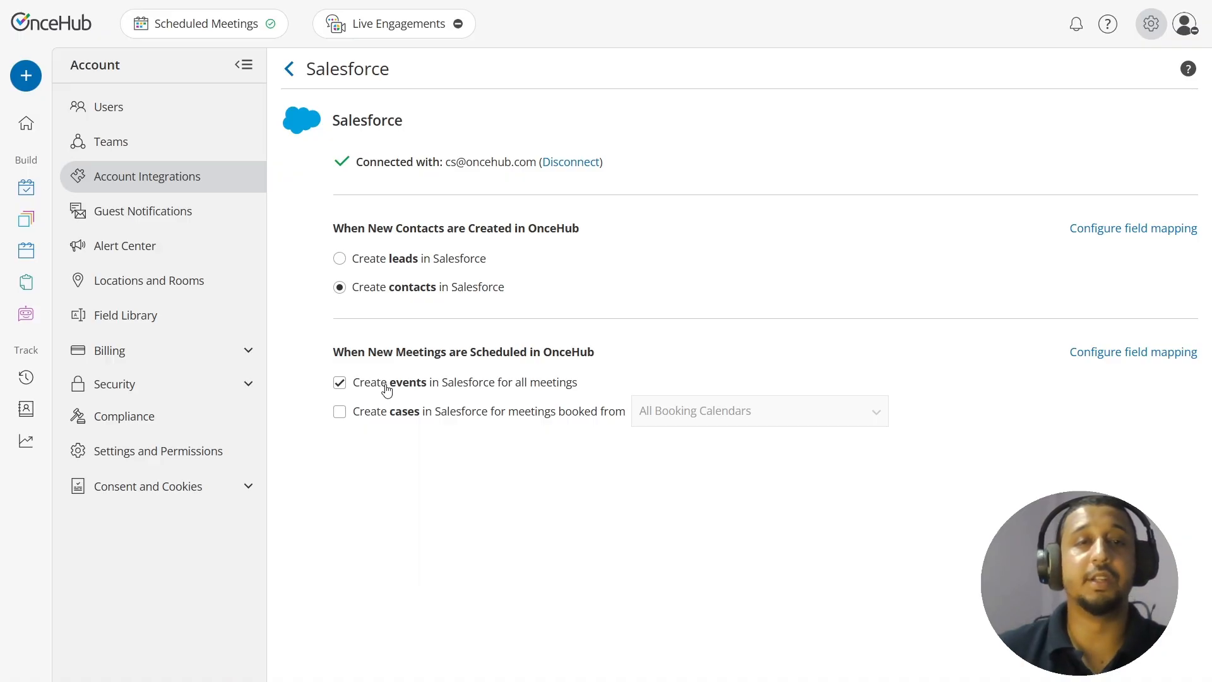
left_click(404, 417)
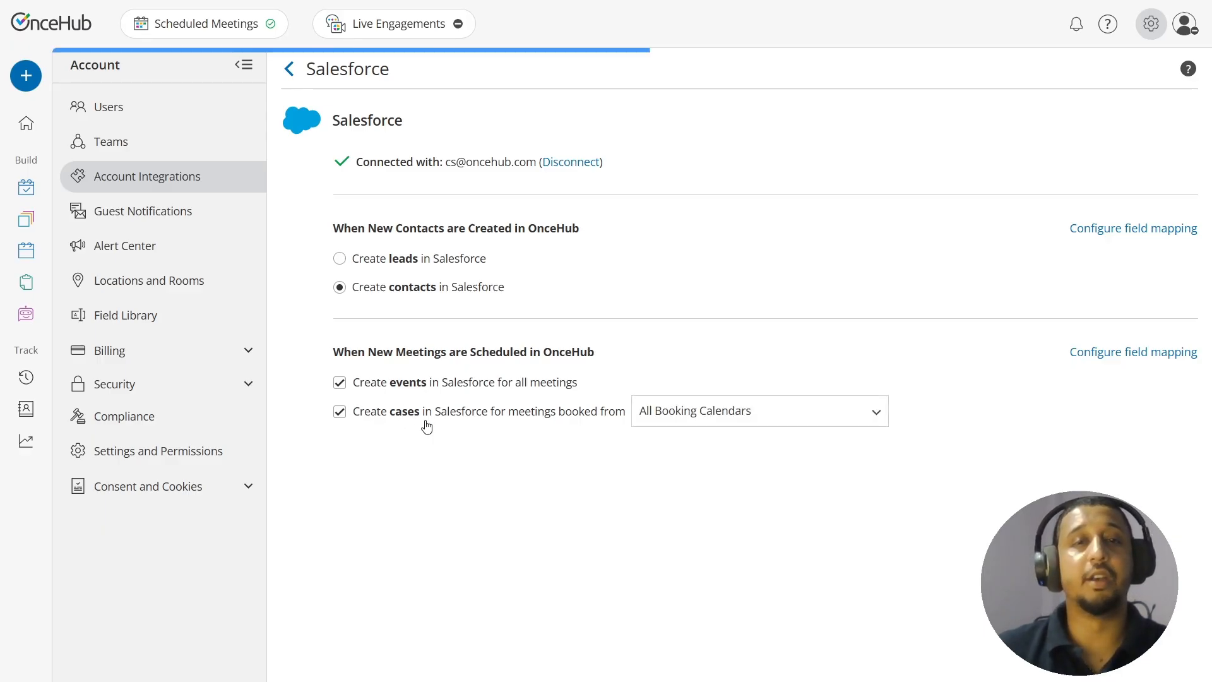
left_click(364, 414)
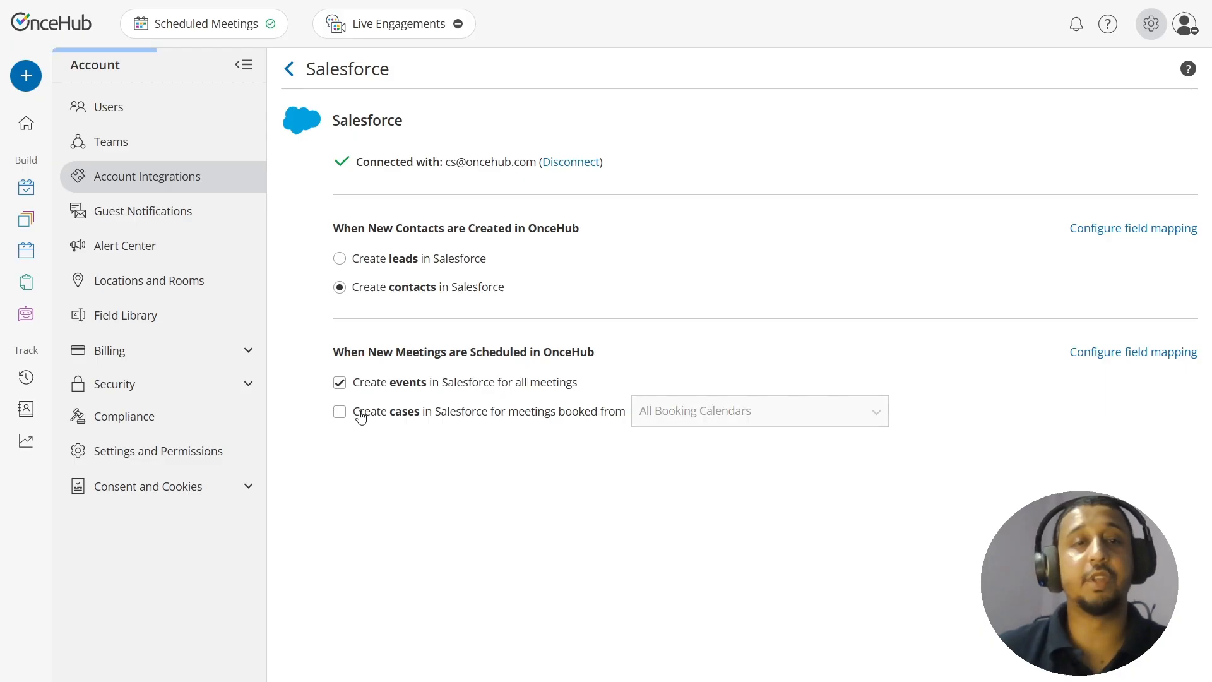
left_click(344, 385)
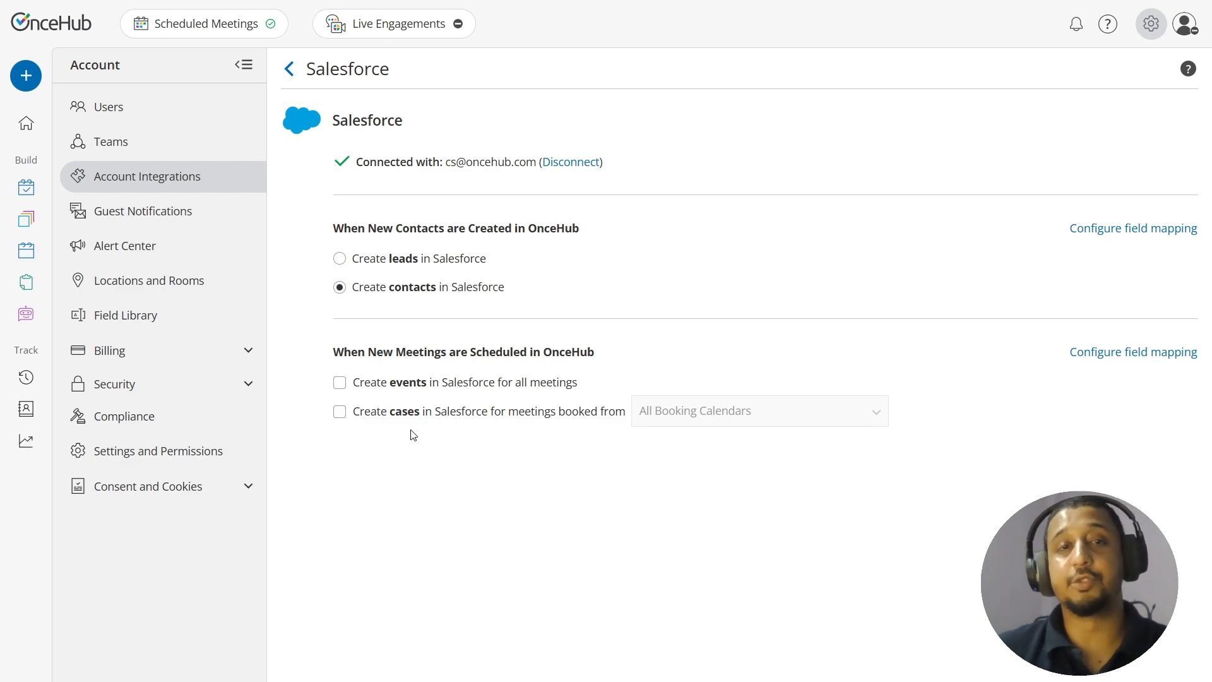
left_click(371, 270)
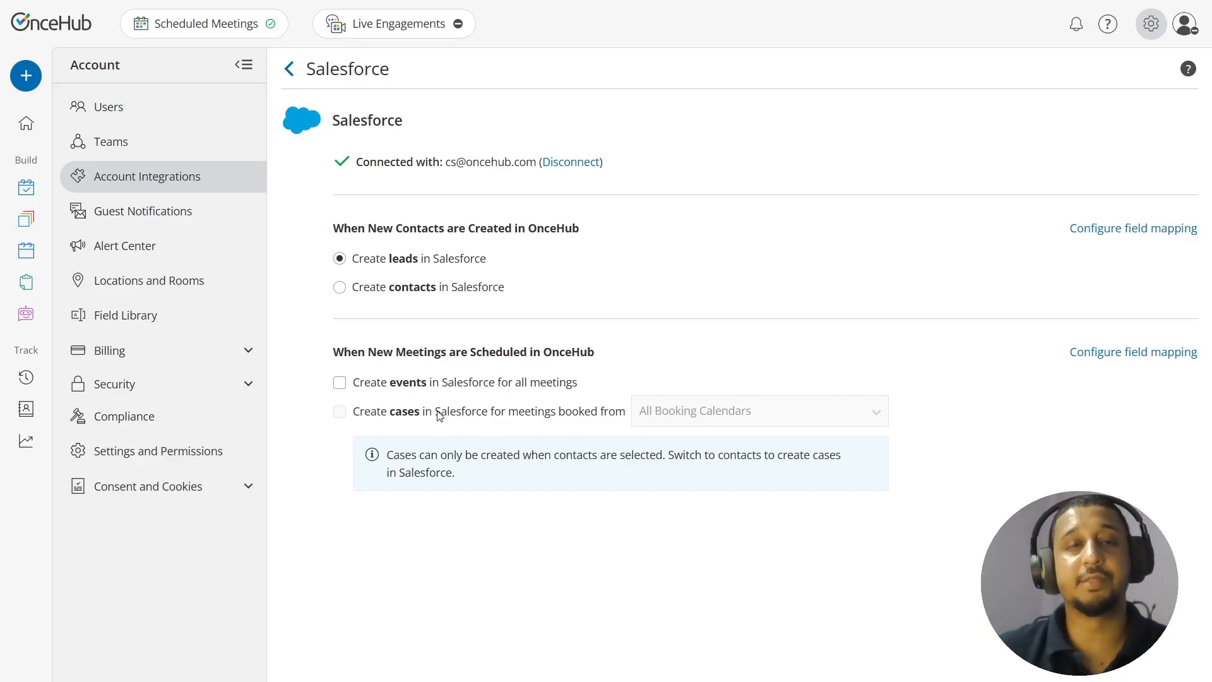
Step: Set new OnceHub contacts to create contacts in Salesforce, and enable creating both cases and events for scheduled meetings
left_click(362, 295)
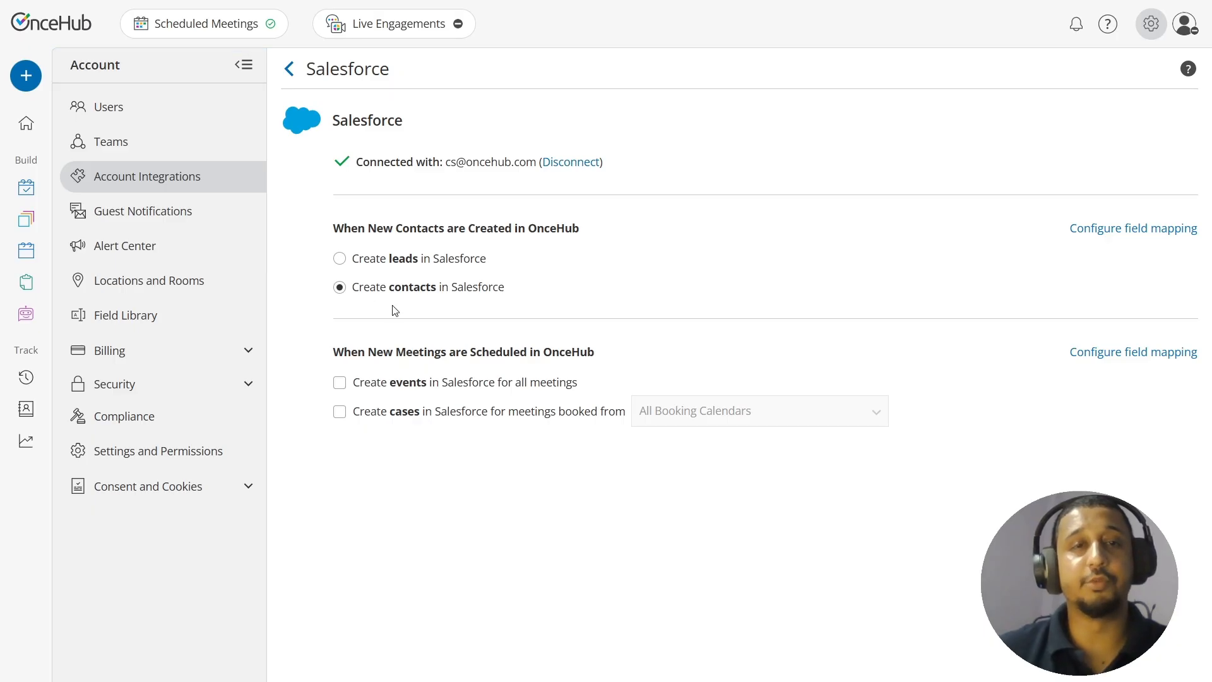
left_click(340, 413)
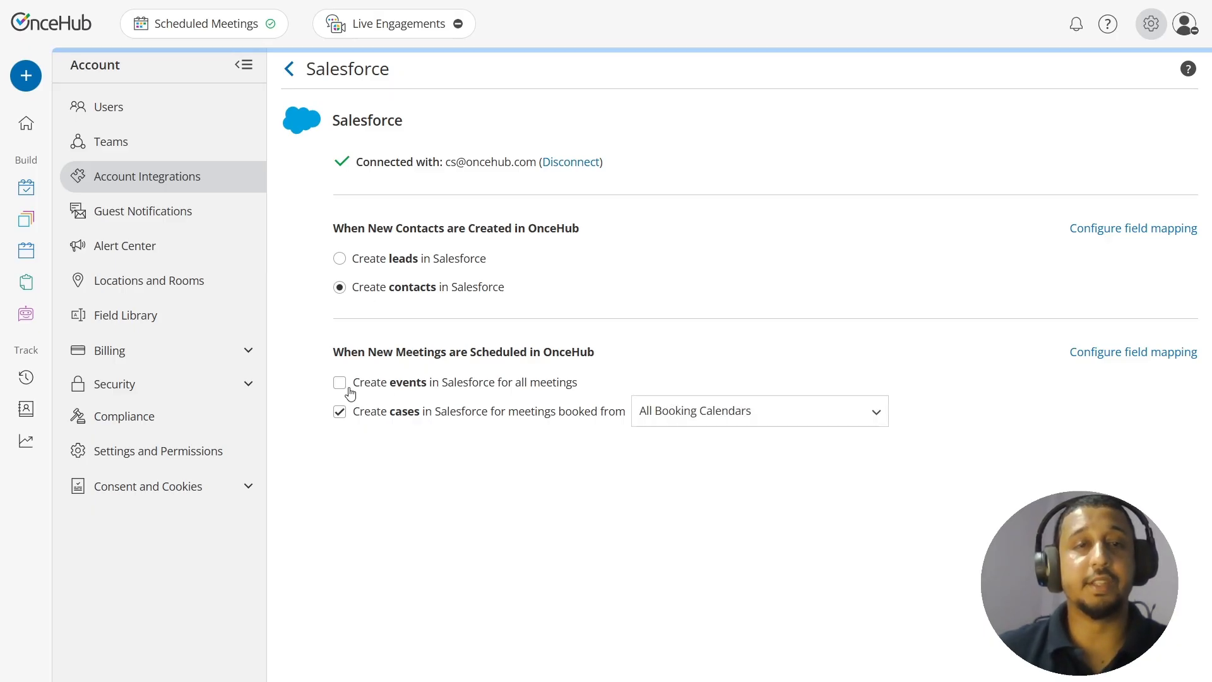
left_click(344, 384)
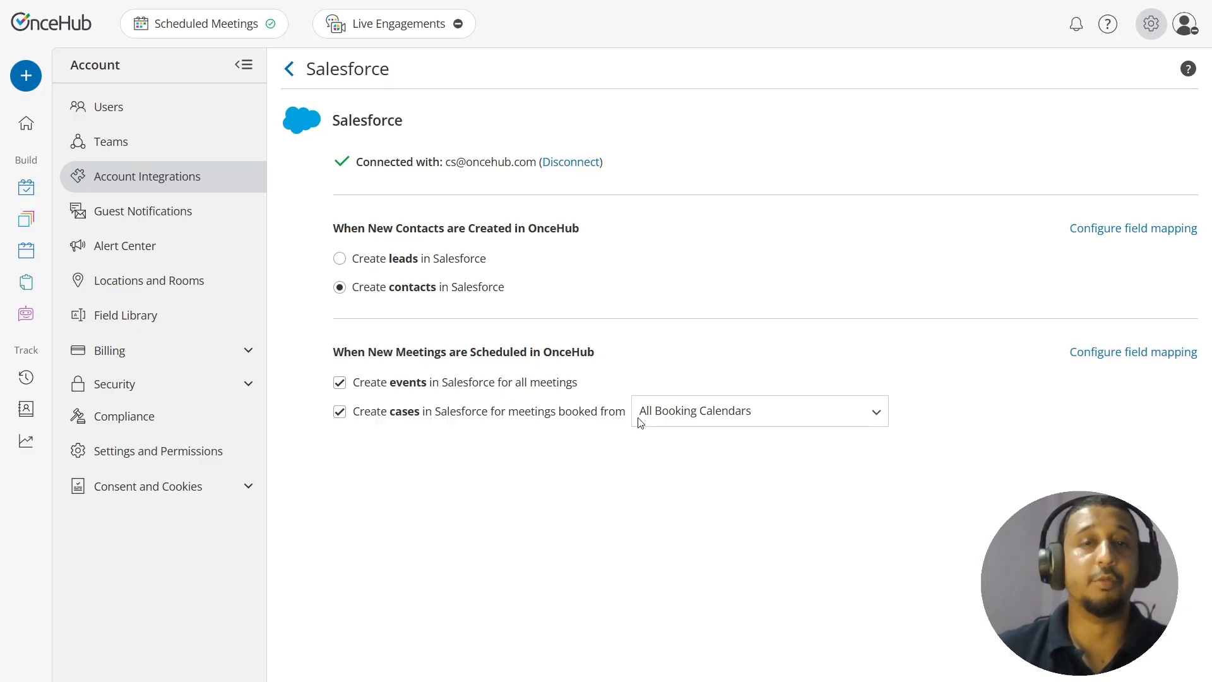
Step: Limit case creation to the 15 Mins Phone Call - Retirement Planning, 15 Mins Phone Call - Tax Advisory and 15 Mins Virtual Meeting booking calendars
left_click(685, 427)
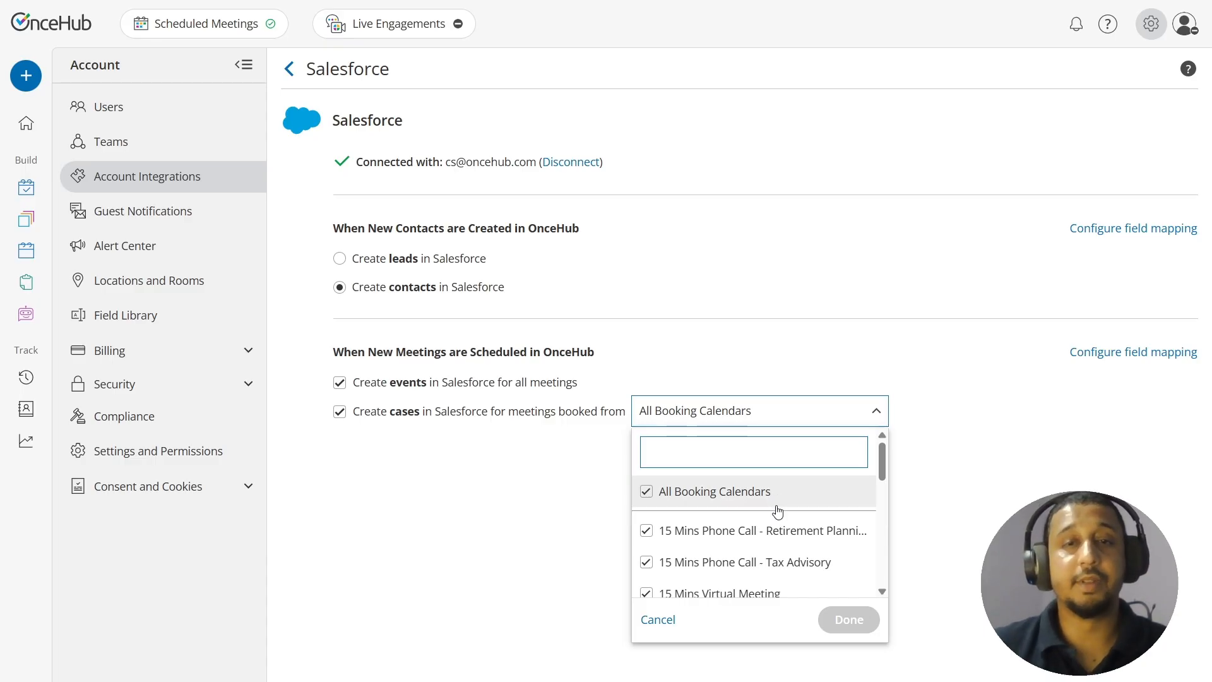
left_click(727, 497)
left_click(724, 544)
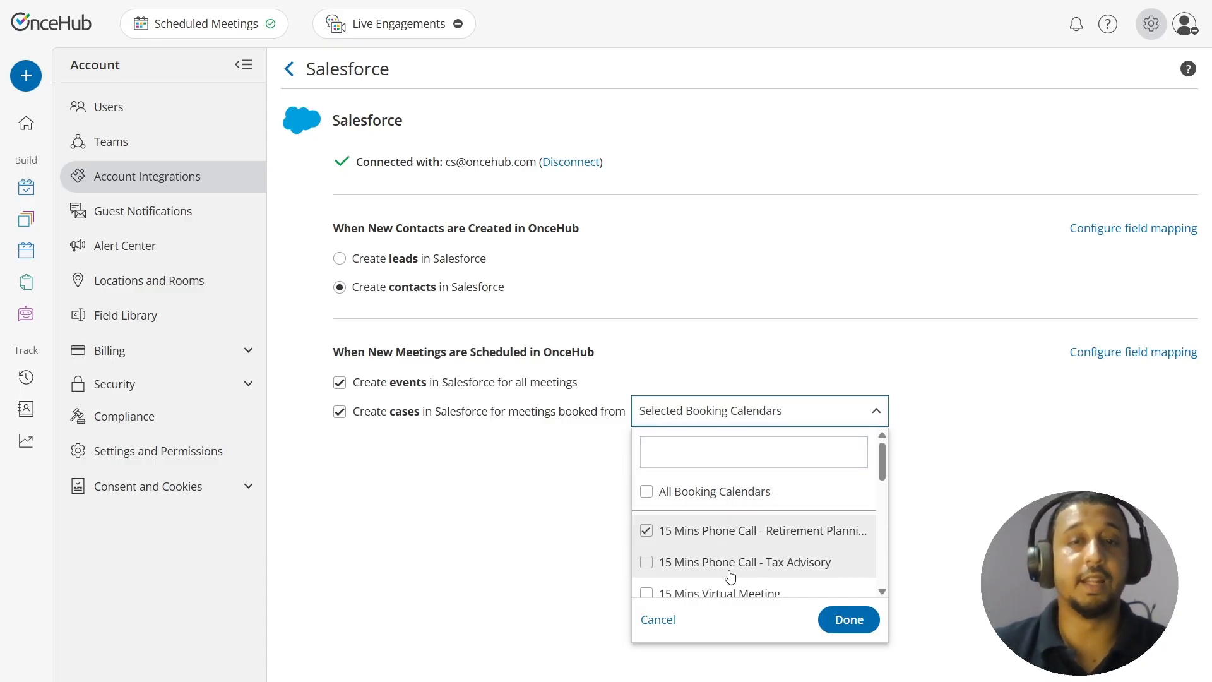
left_click(725, 563)
left_click(735, 593)
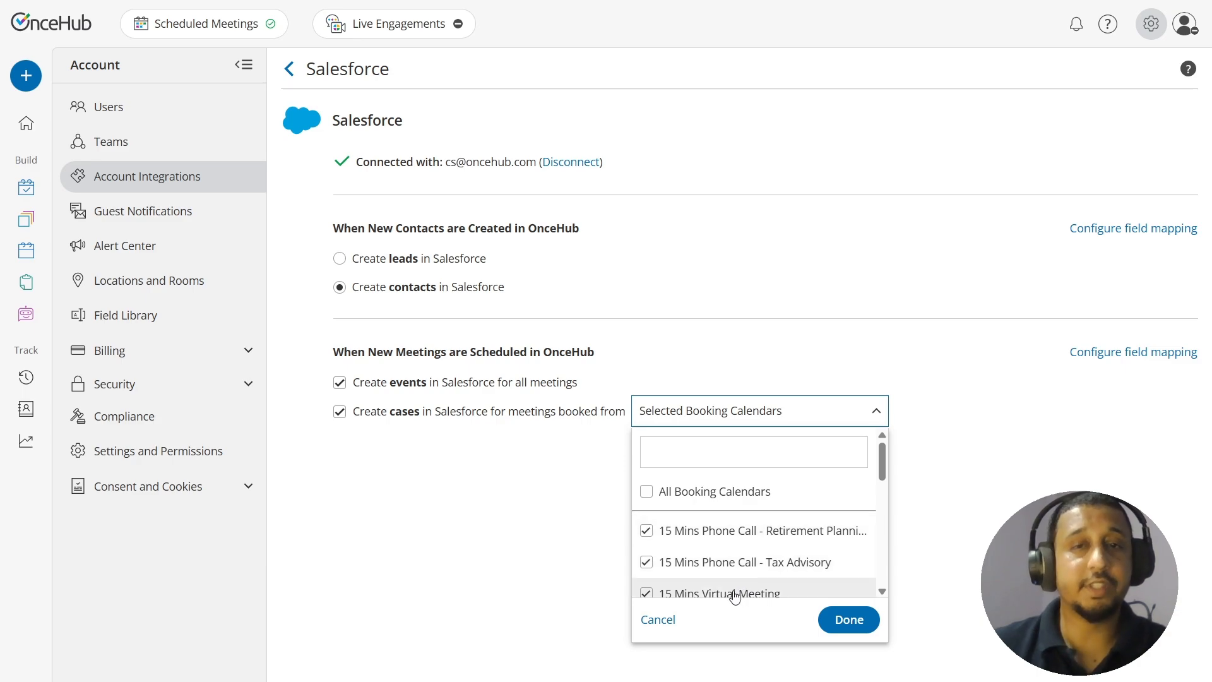
left_click(849, 619)
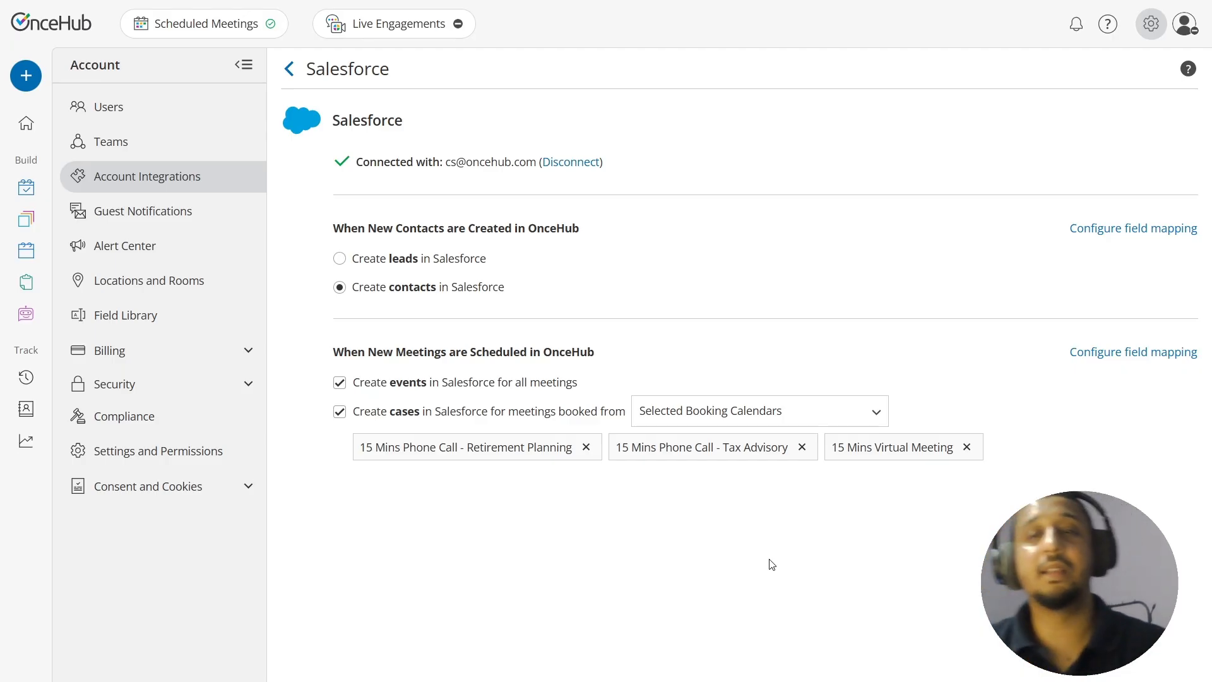
Step: Open the Salesforce field mapping and review the full list of contact field mappings
left_click(1102, 365)
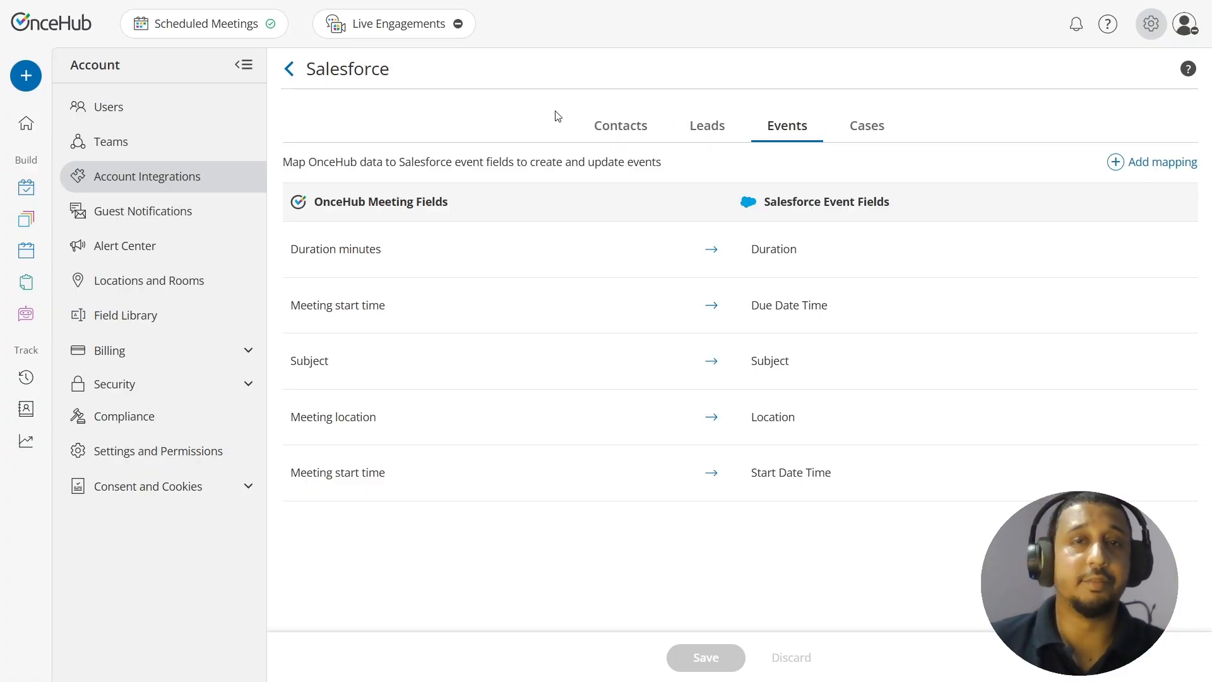
left_click(612, 136)
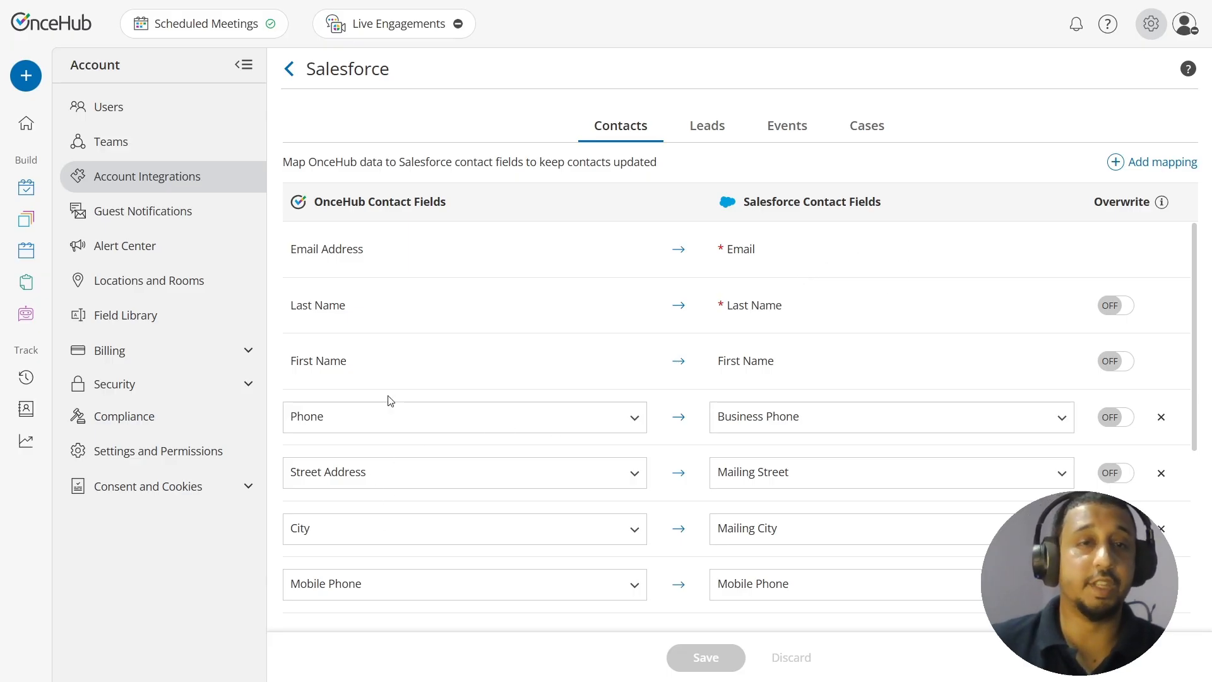
scroll(394, 426, "down", 1)
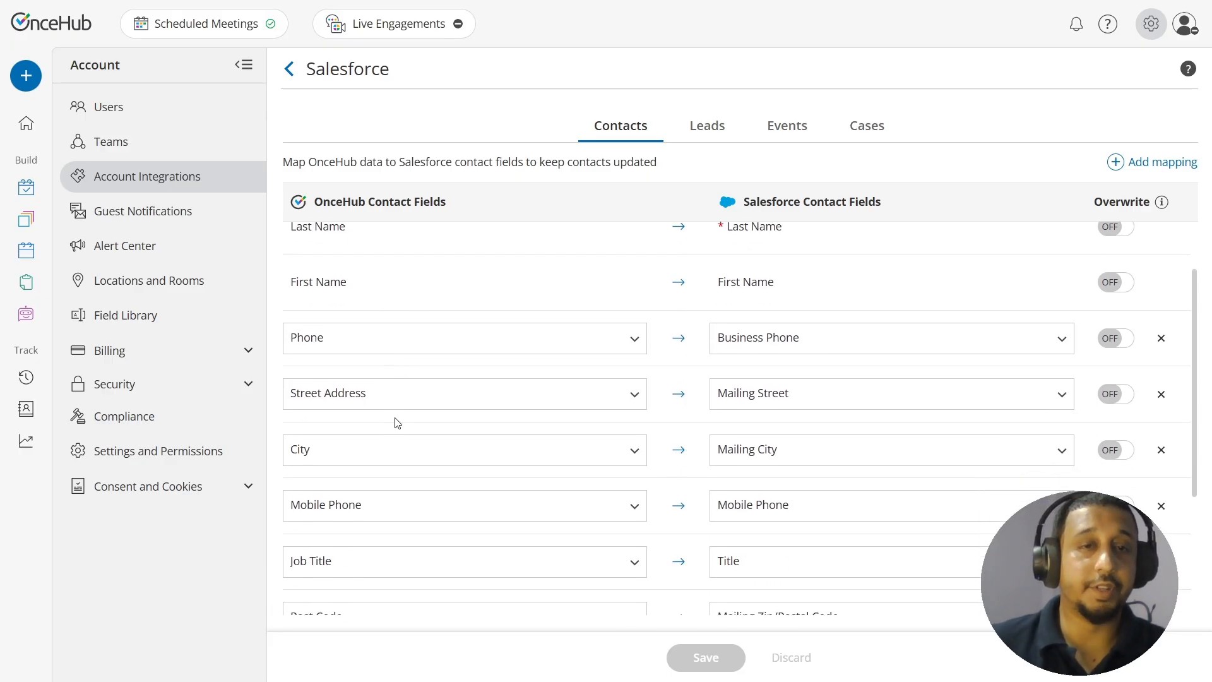
scroll(400, 516, "up", 1)
scroll(400, 516, "down", 1)
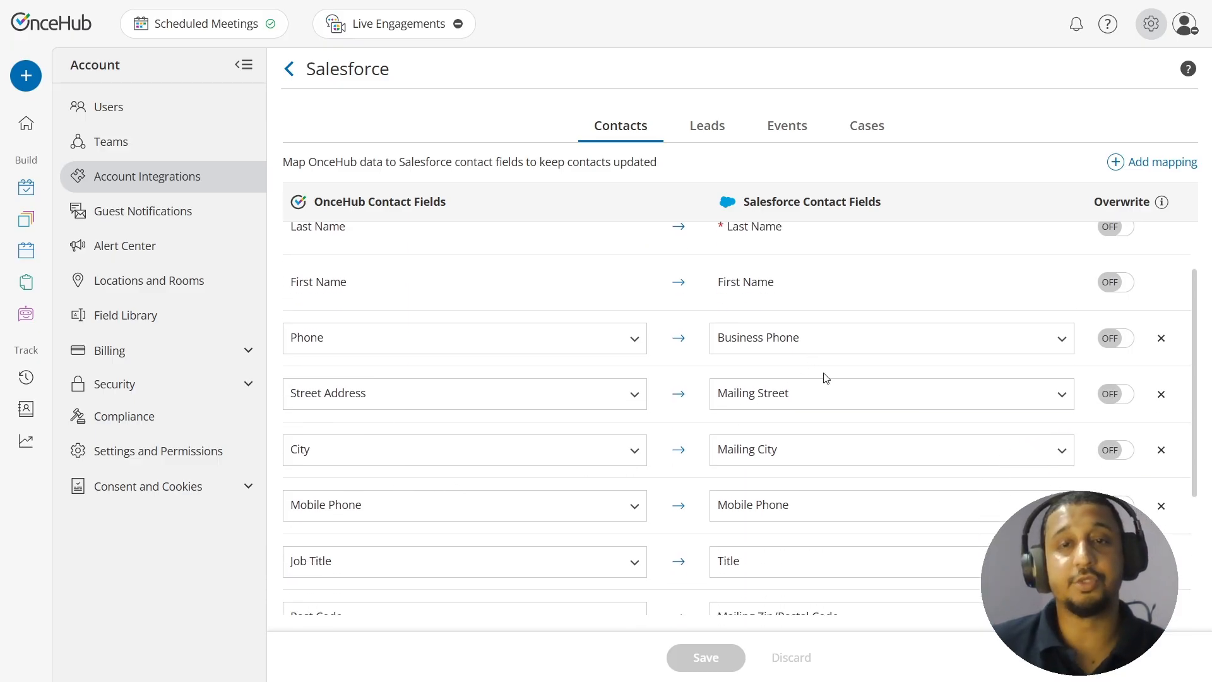
scroll(824, 376, "down", 1)
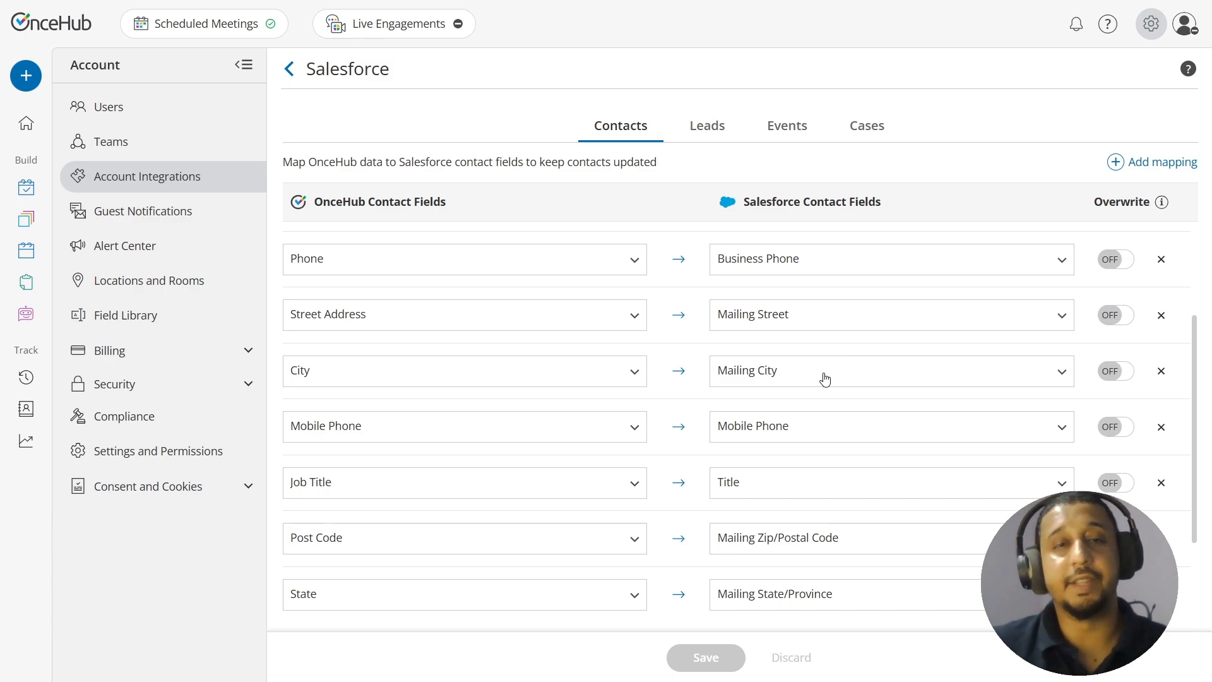
left_click_drag(1194, 332, 1202, 453)
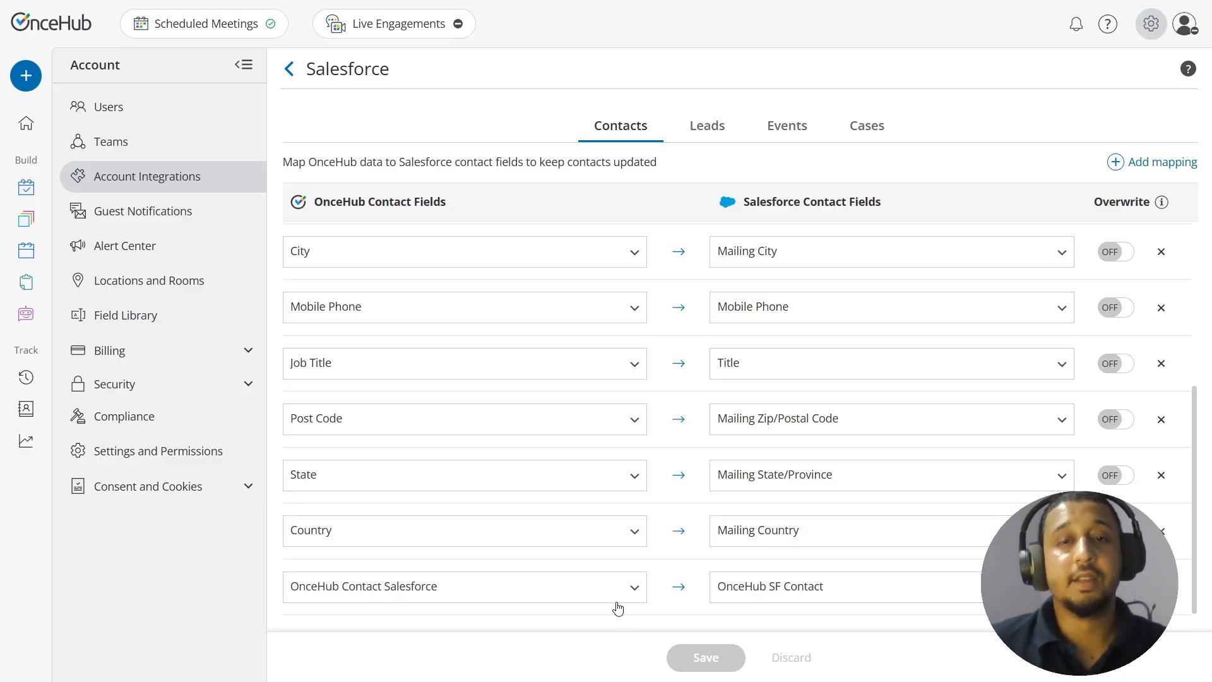
Step: Examine the field choices available for the OnceHub Contact Salesforce to OnceHub SF Contact mapping, leaving its selection as it is
left_click(630, 587)
left_click(811, 591)
left_click(812, 592)
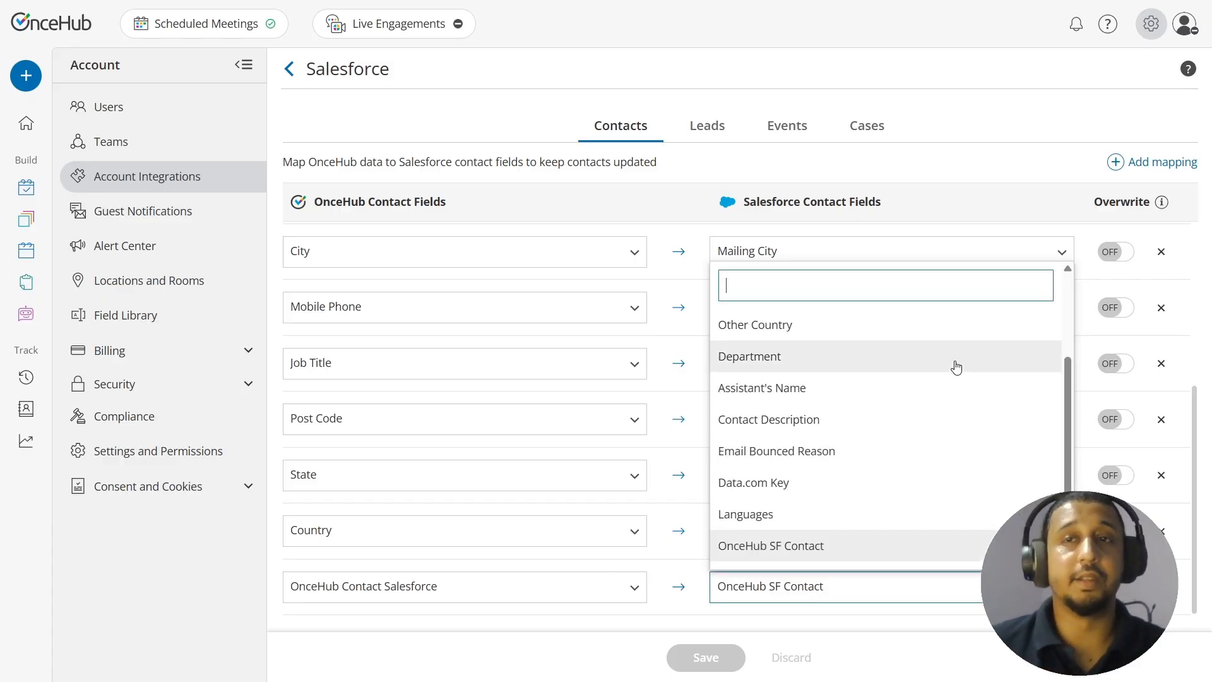
left_click(1159, 167)
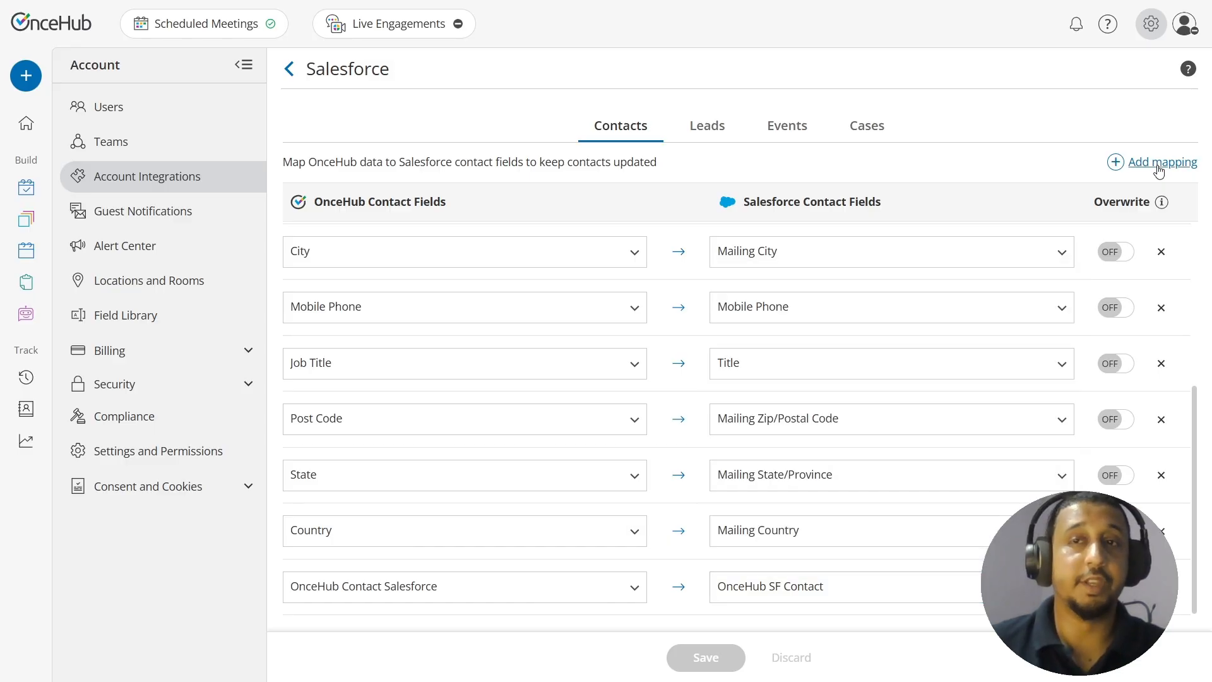
Step: Add a contact mapping with Salutation as the OnceHub field, and view the Salesforce contact fields available for it
left_click(1158, 167)
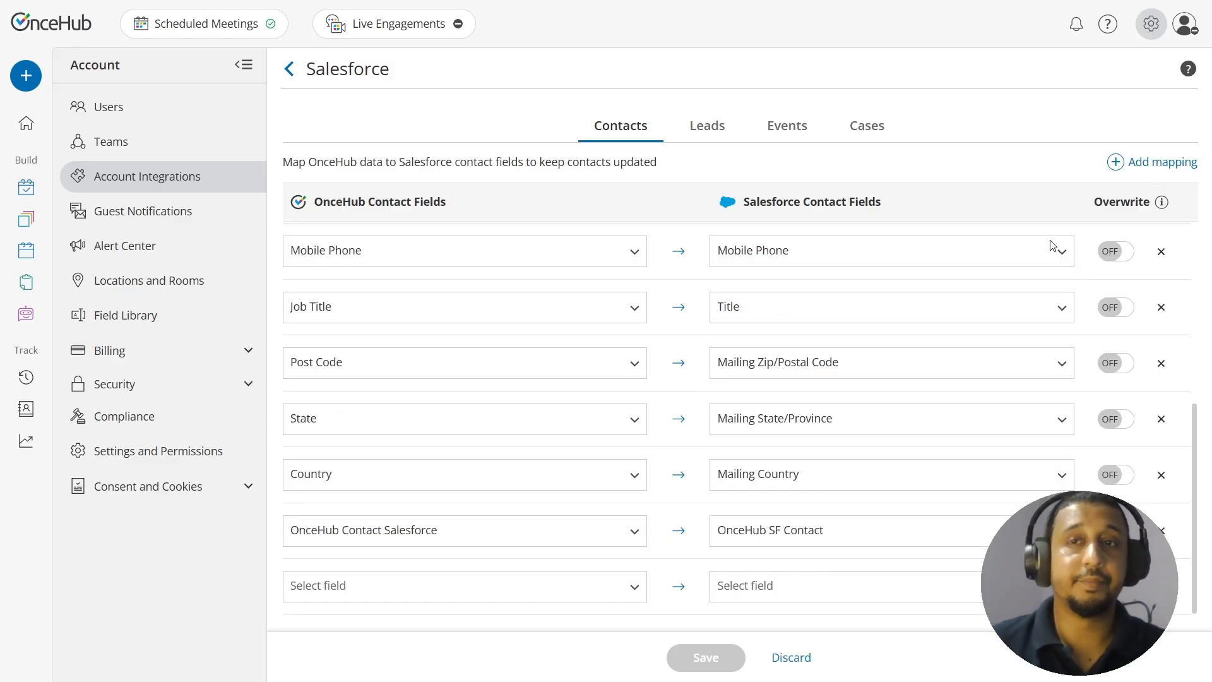
left_click(417, 593)
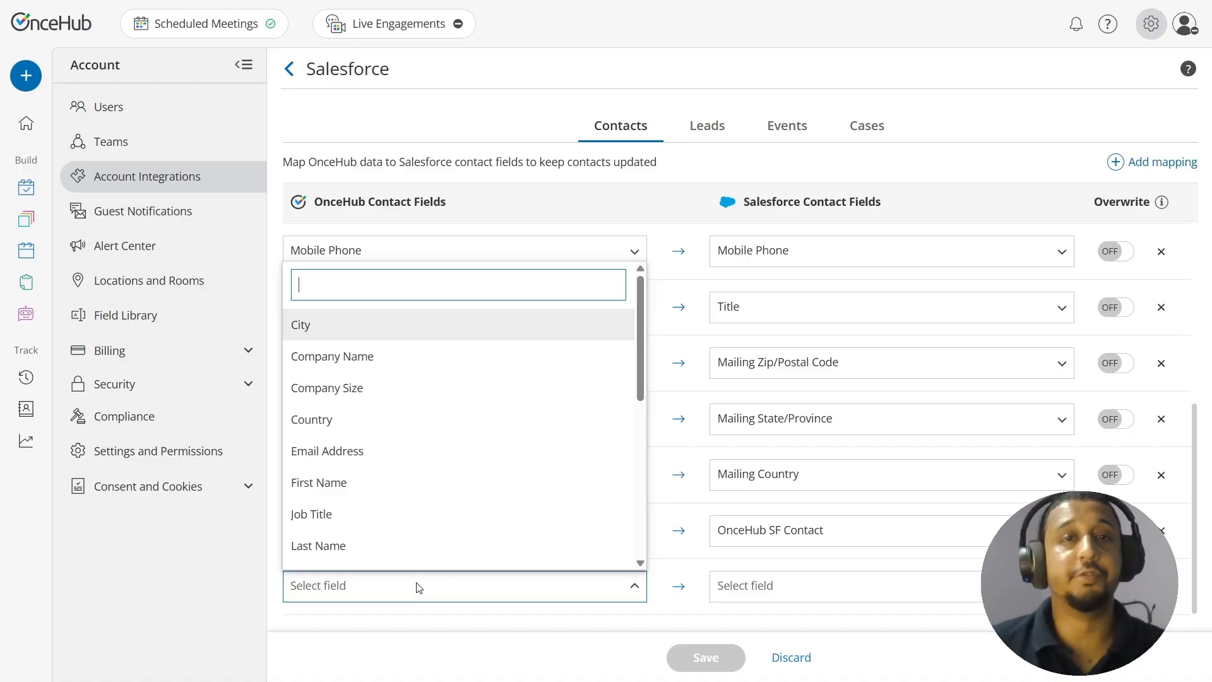
scroll(474, 473, "down", 3)
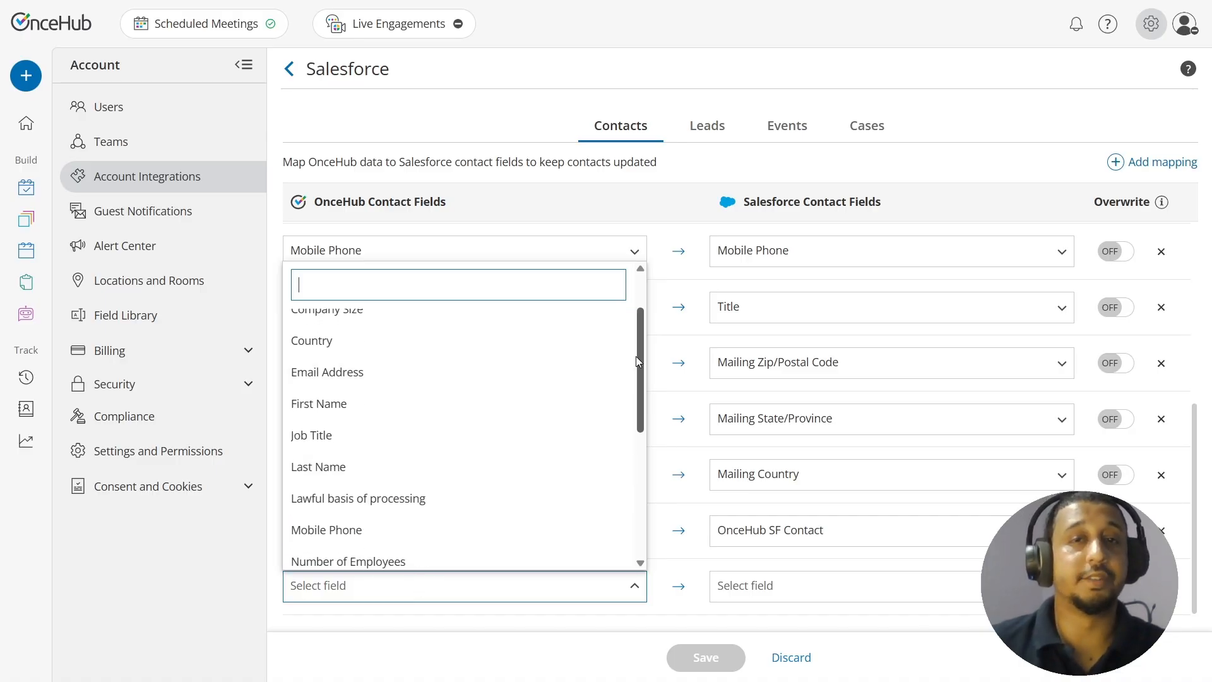
left_click_drag(642, 382, 635, 456)
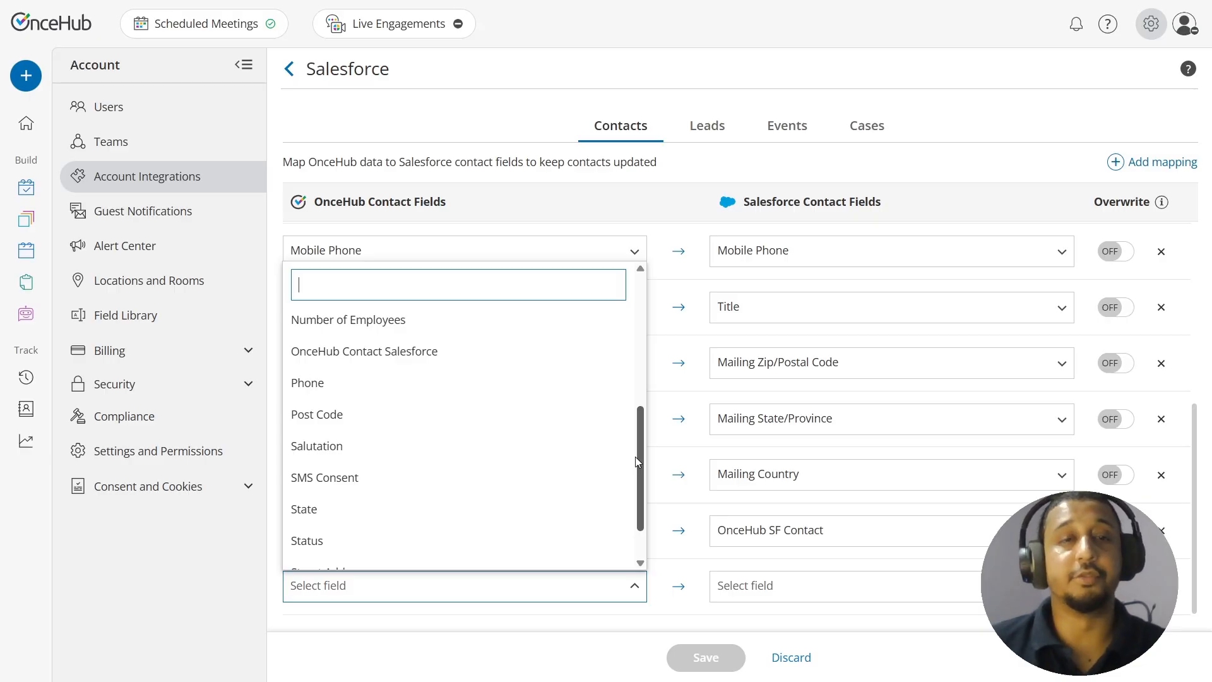
left_click(372, 455)
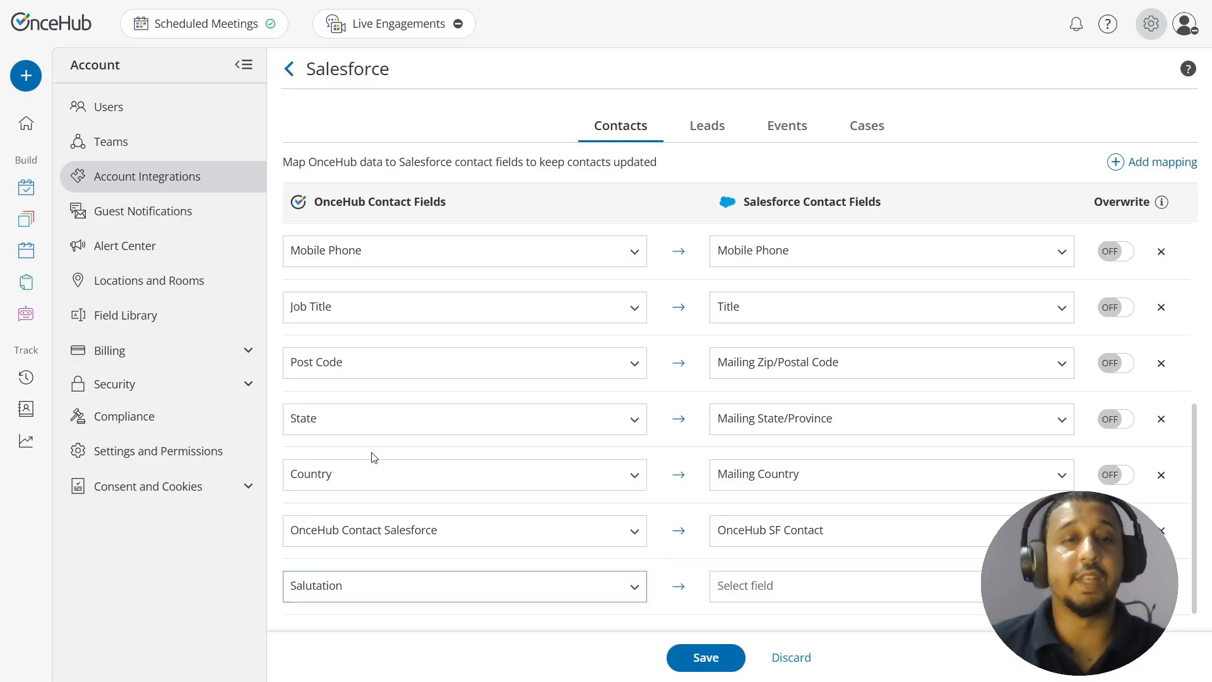
left_click(772, 587)
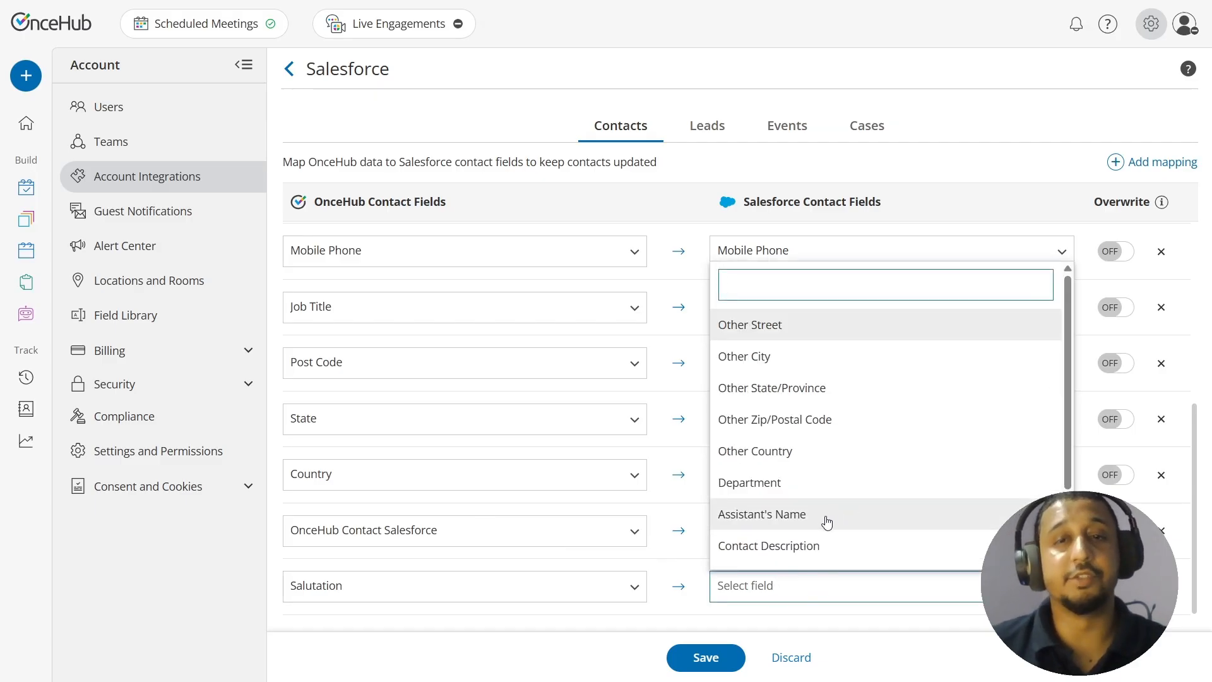
left_click(780, 590)
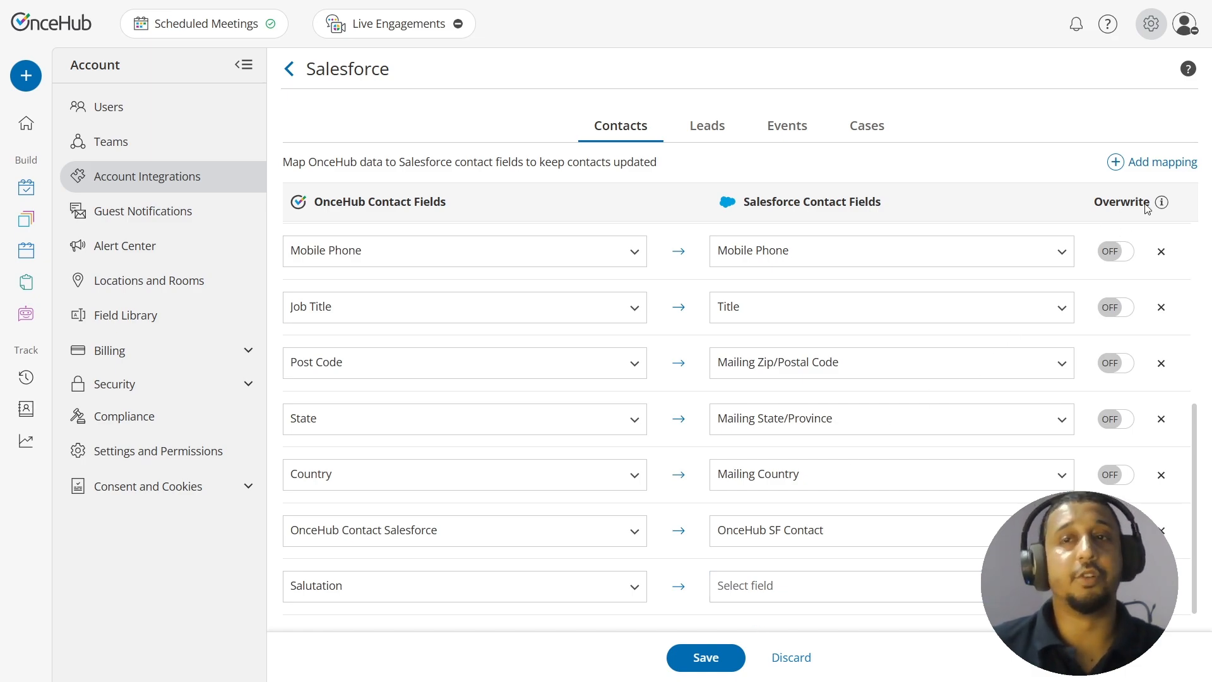
Step: Try to save the contact mappings with overwrite turned on for Job Title, and discard the unsaved mapping changes
mouse_move(1160, 208)
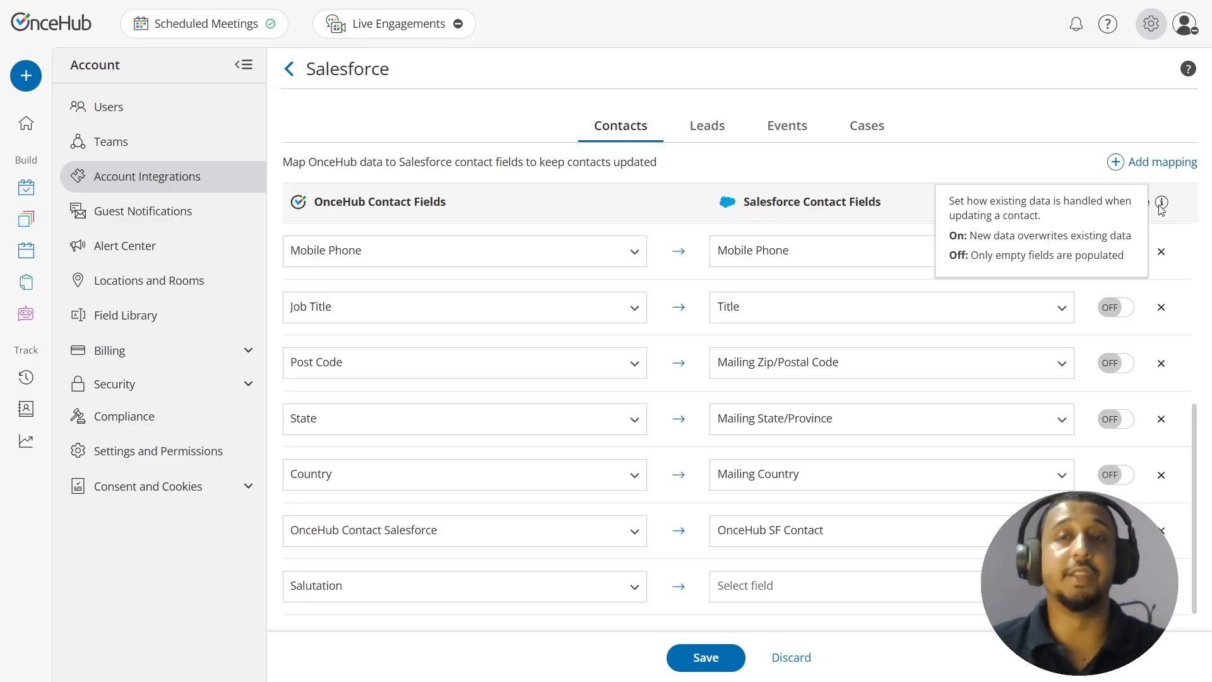
left_click(1124, 309)
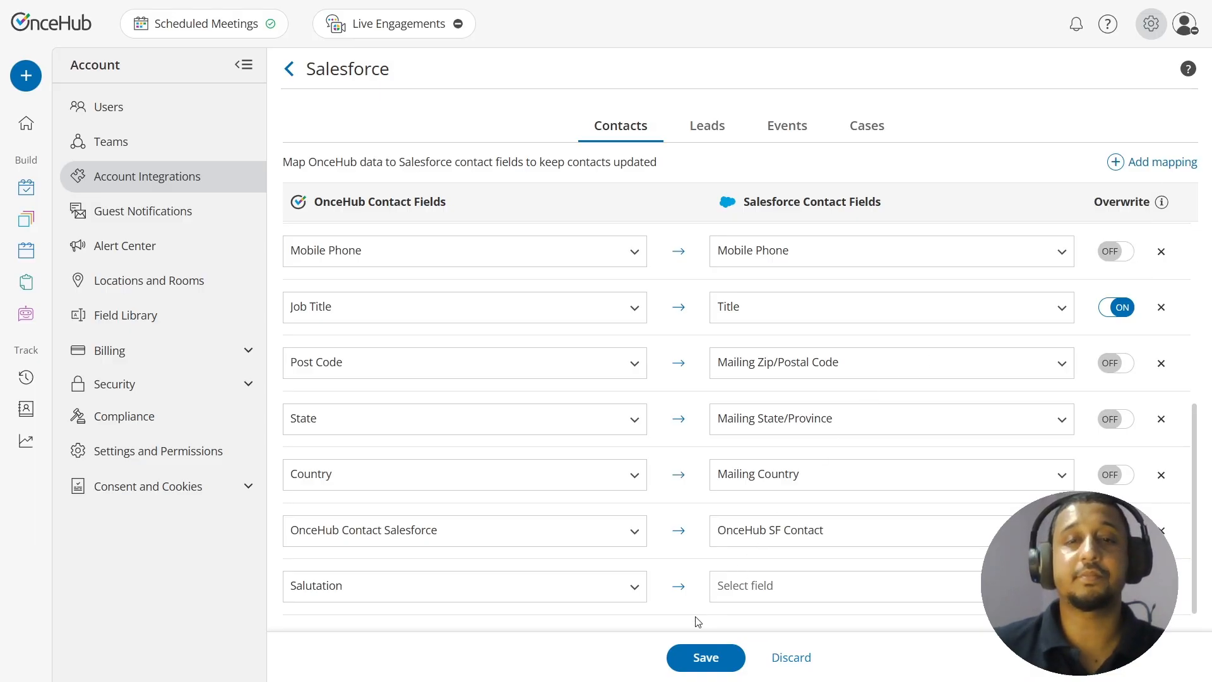
left_click(703, 658)
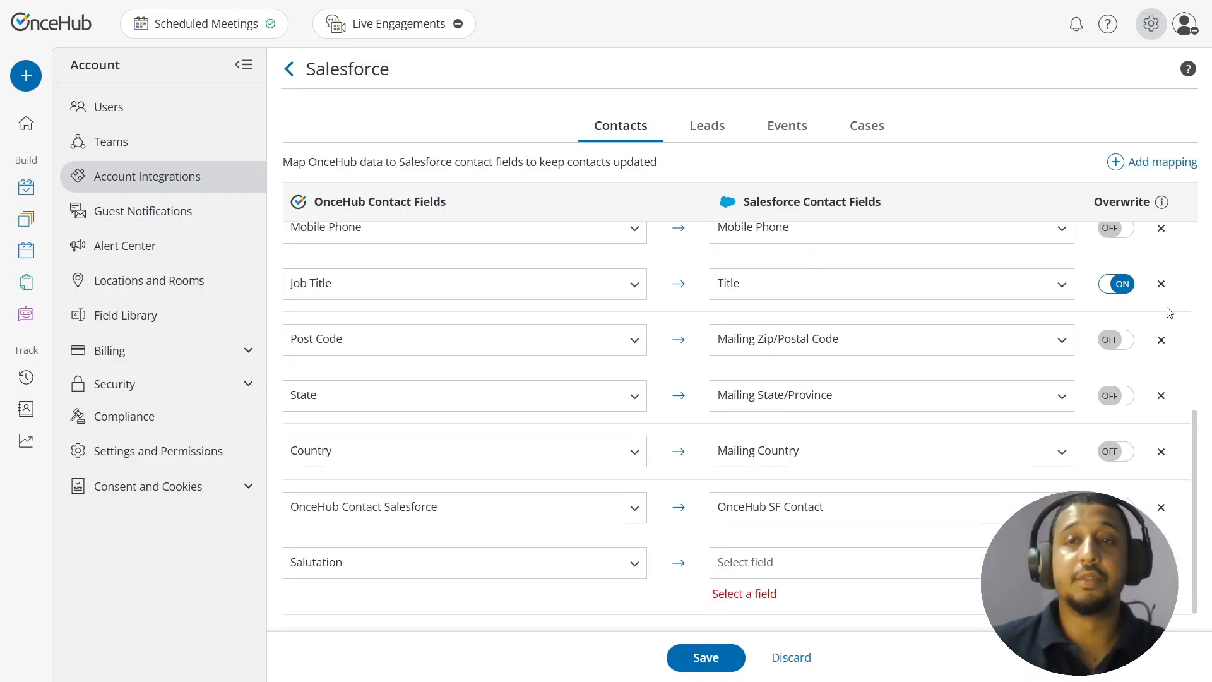
left_click(792, 669)
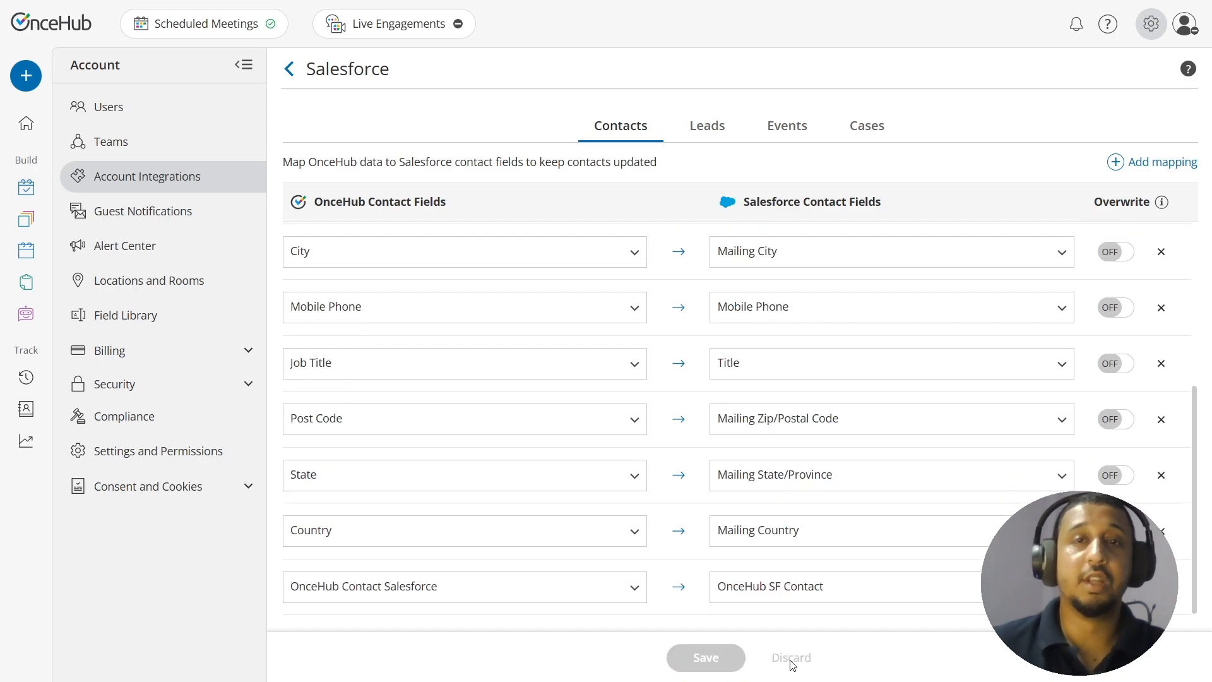
Step: Look through the Salesforce field mappings for leads, events and cases
left_click(707, 134)
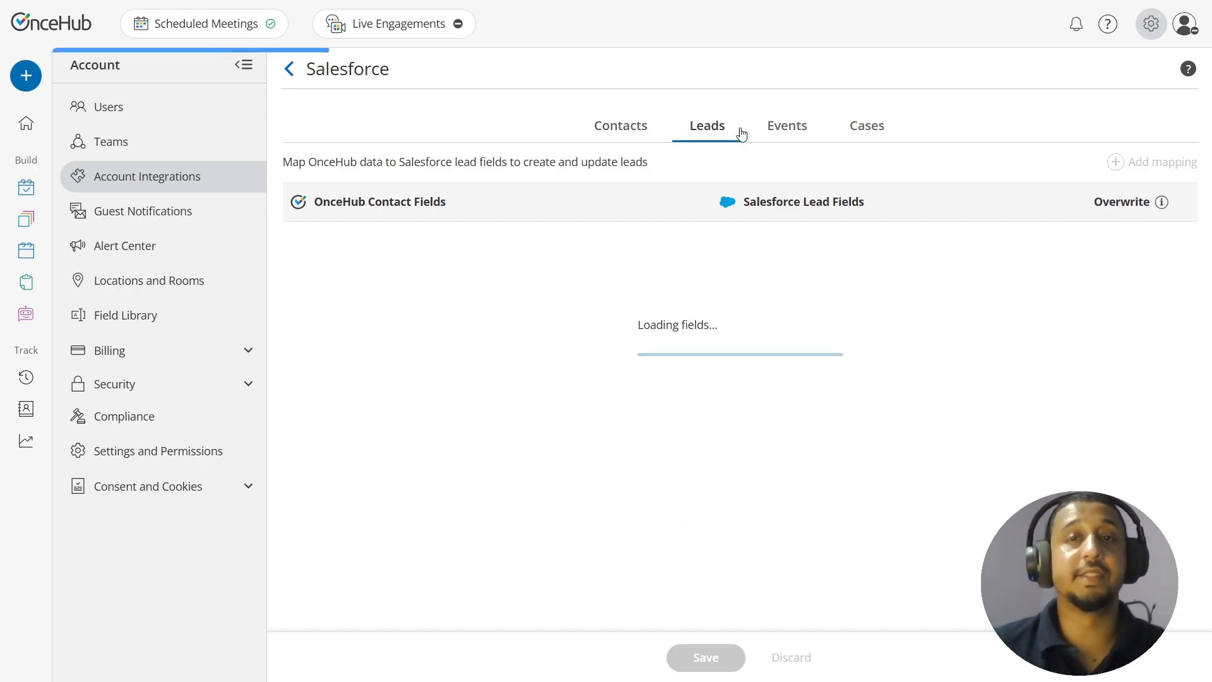
left_click(794, 138)
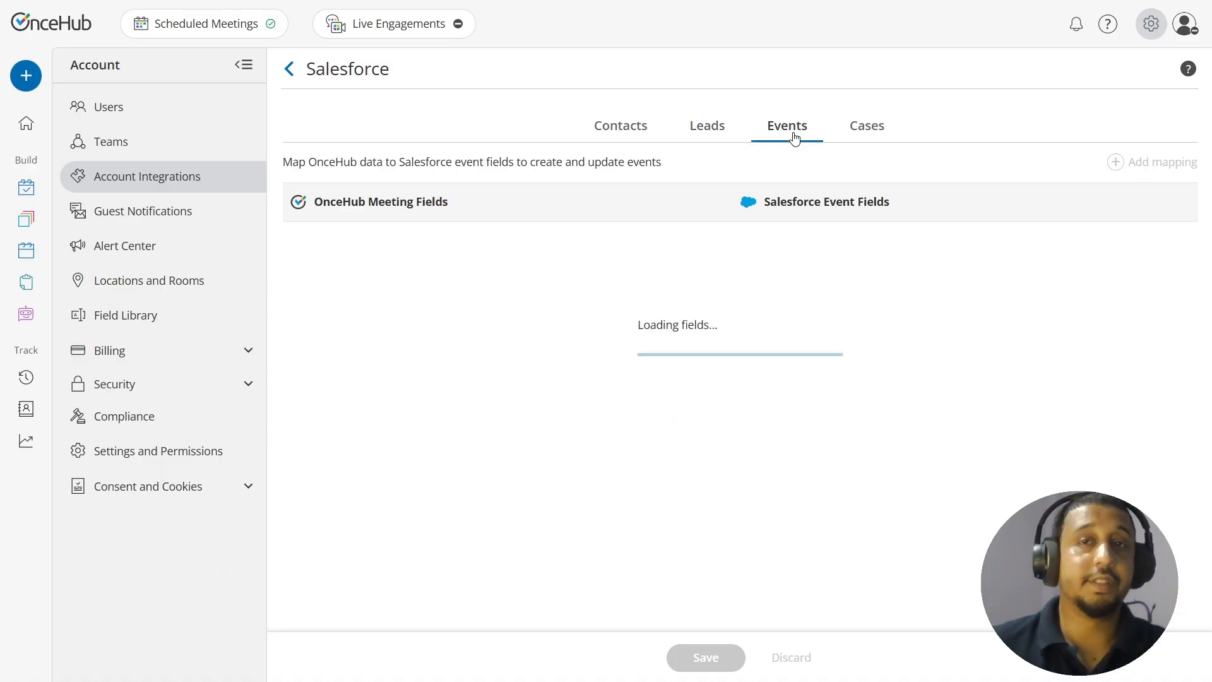
left_click(876, 130)
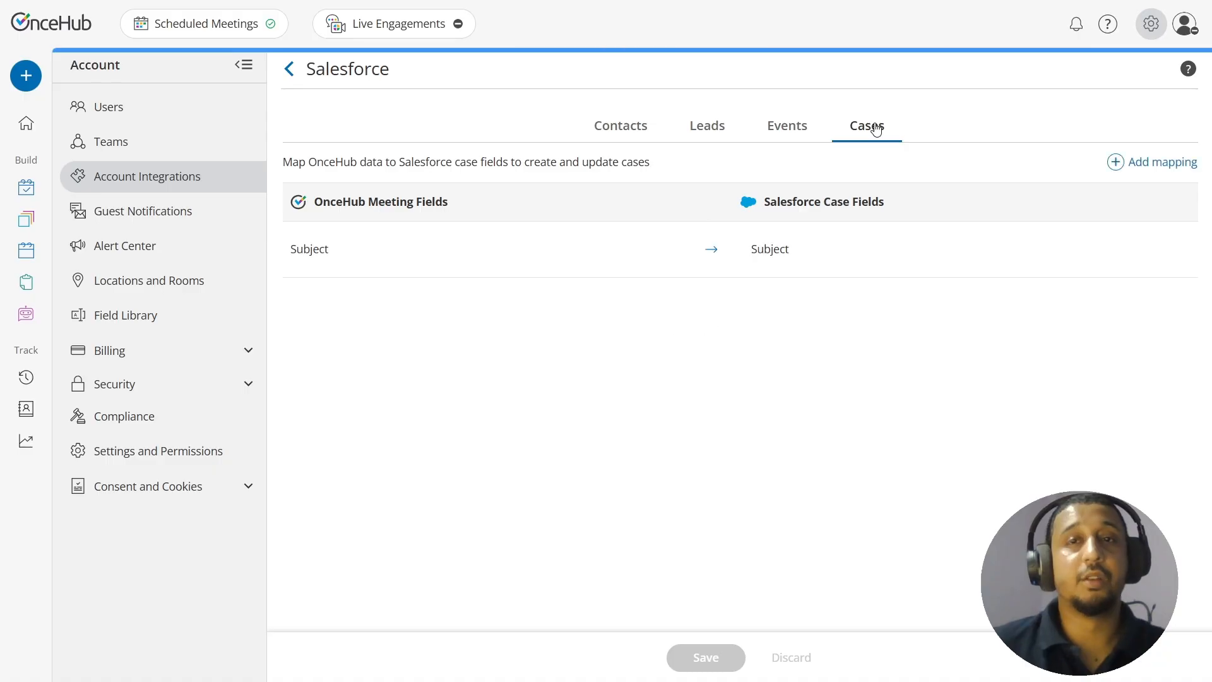
Step: Add an empty mapping row to the event field mappings and browse the OnceHub meeting fields available for it
left_click(785, 134)
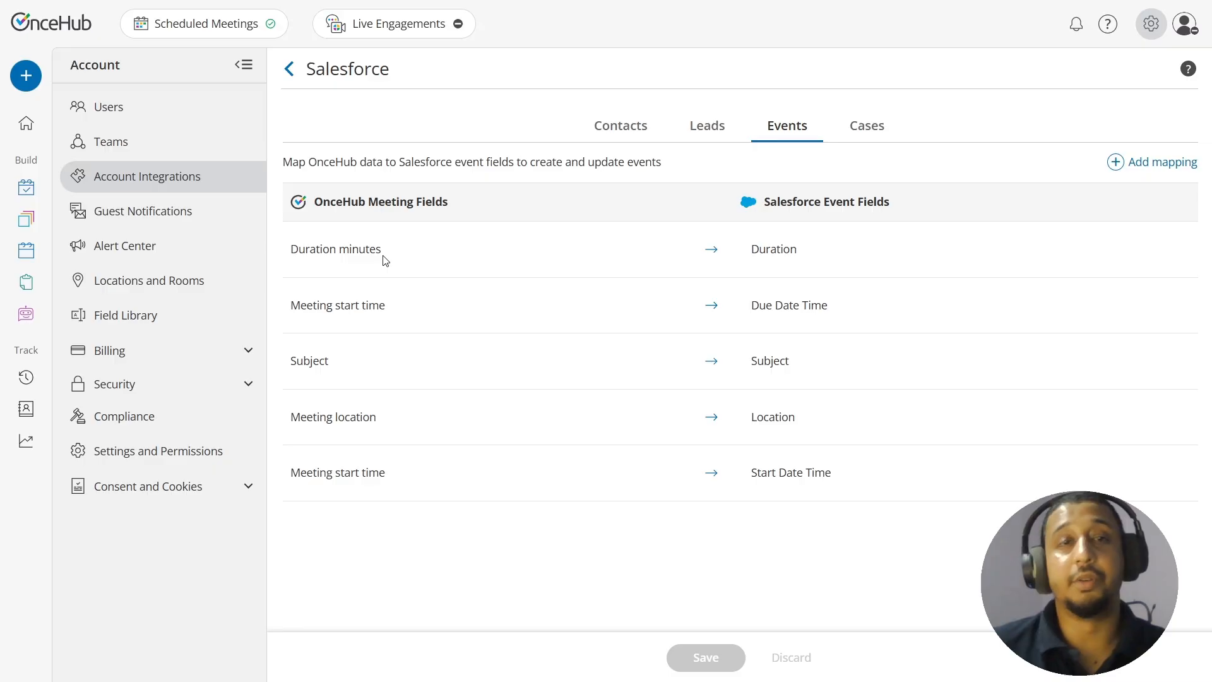
left_click(1160, 166)
left_click(449, 534)
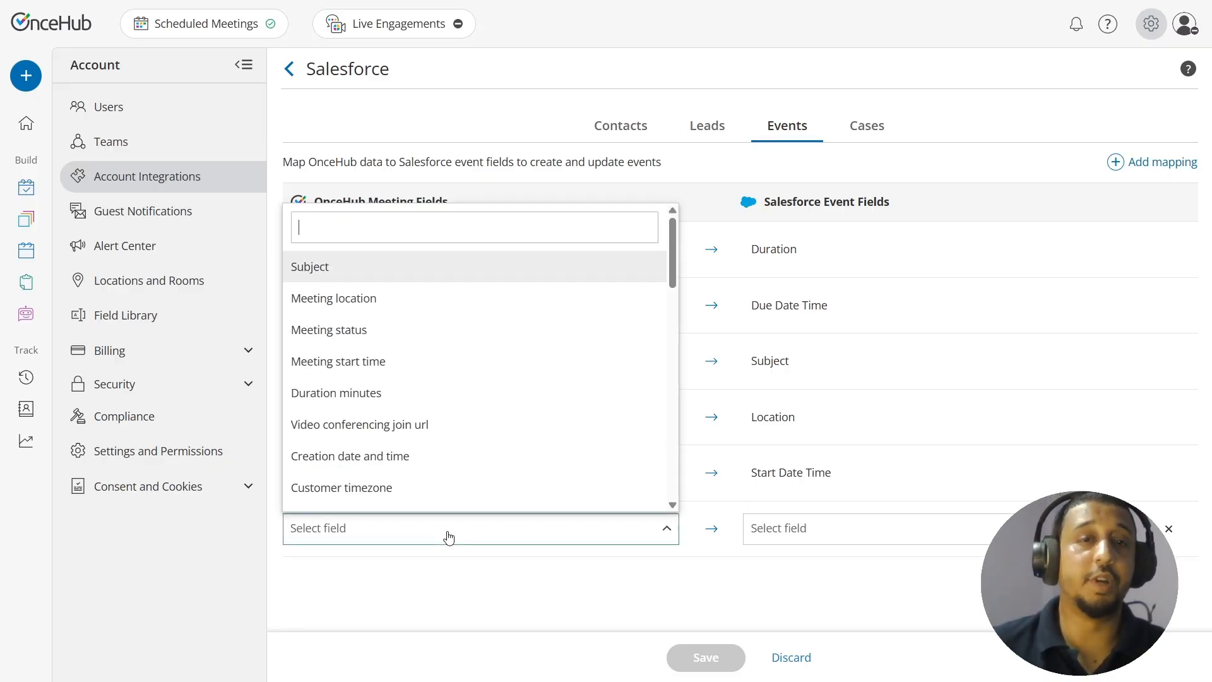
scroll(403, 435, "down", 2)
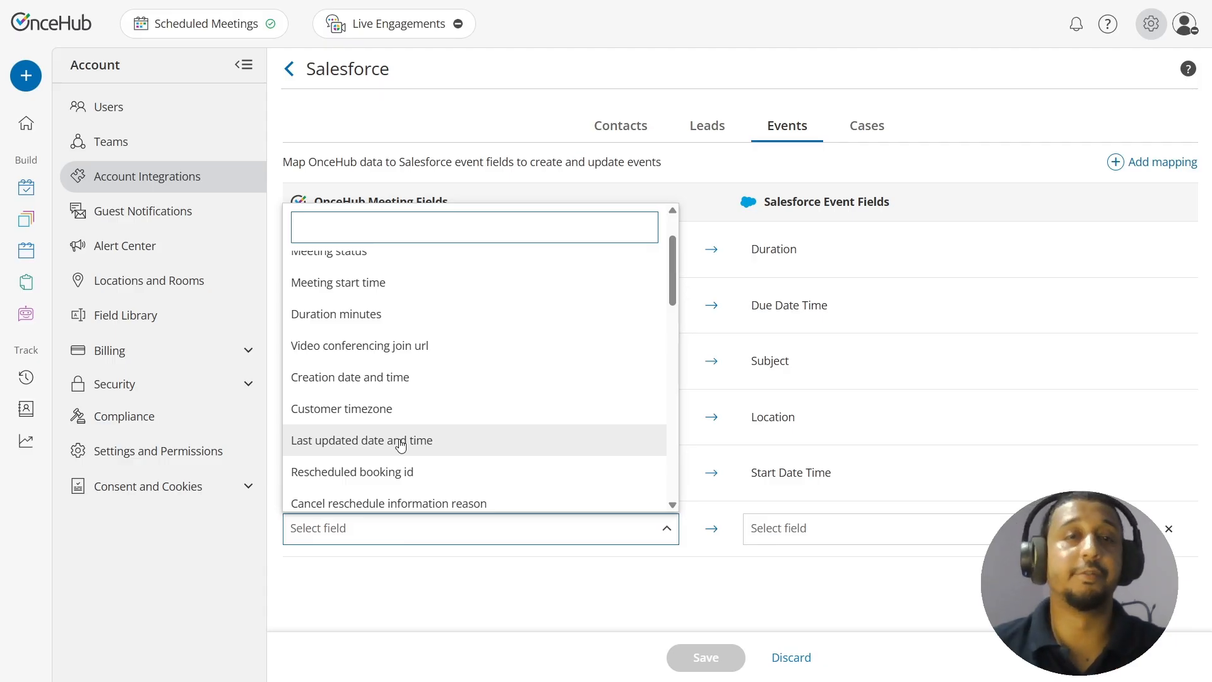
left_click(897, 533)
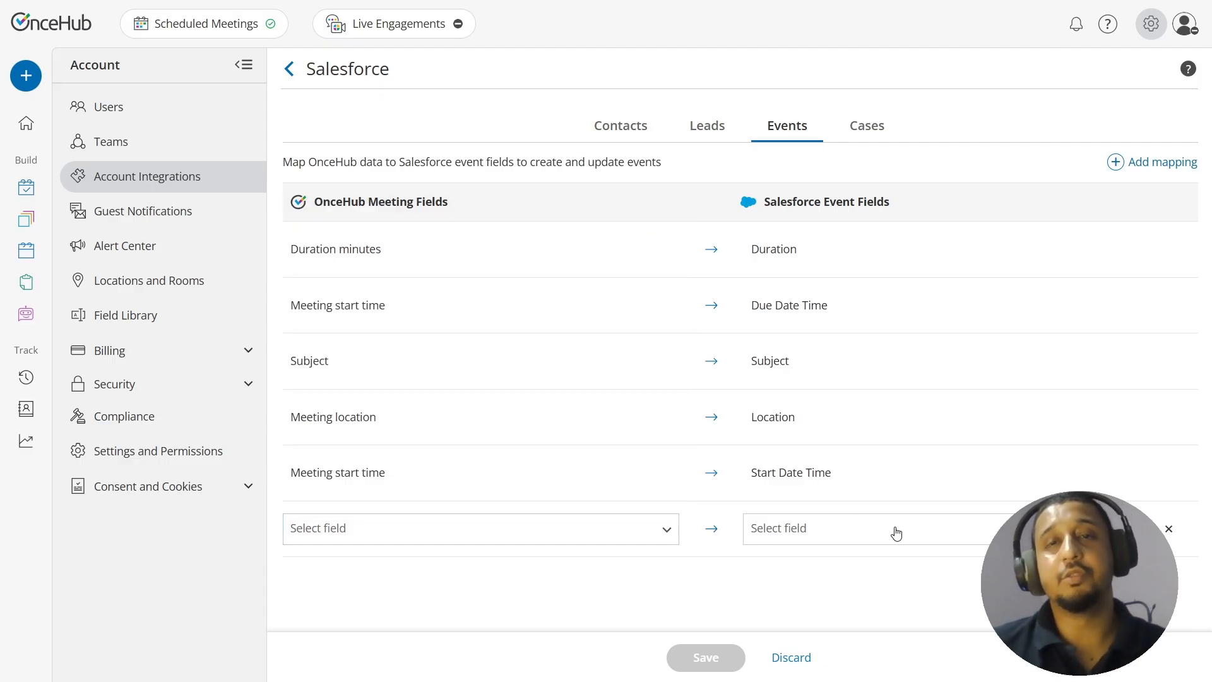
left_click(606, 574)
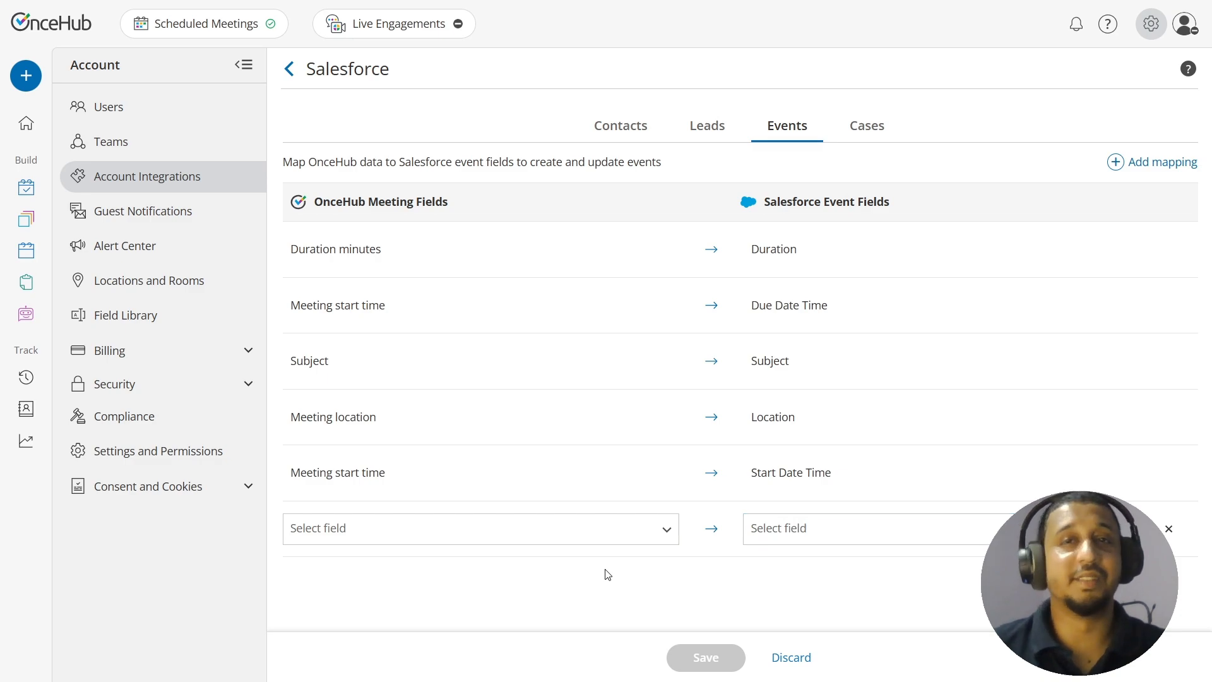